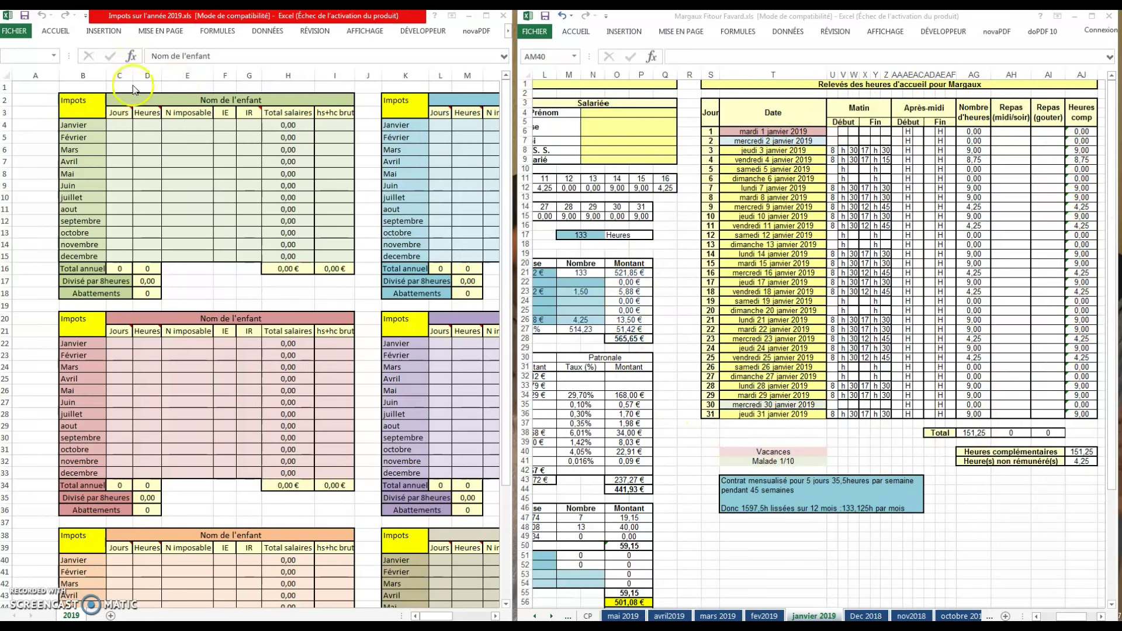
Enter 11 days and 29 hours in the January row of the first child's table, using the payslip's day and hour totals
click(115, 97)
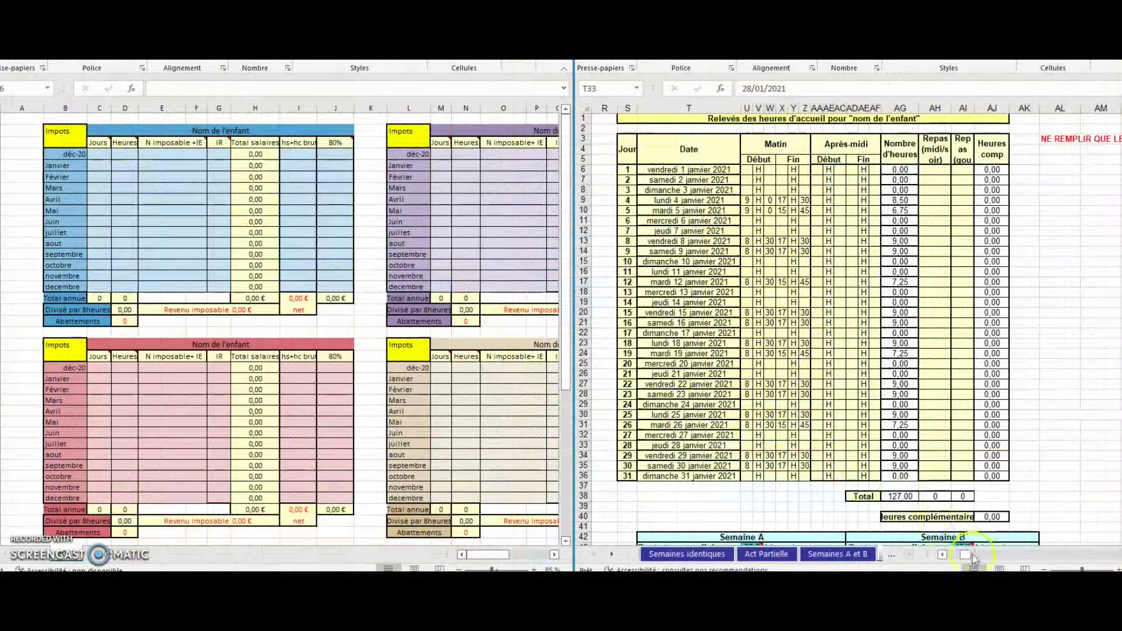
drag(965, 554, 924, 538)
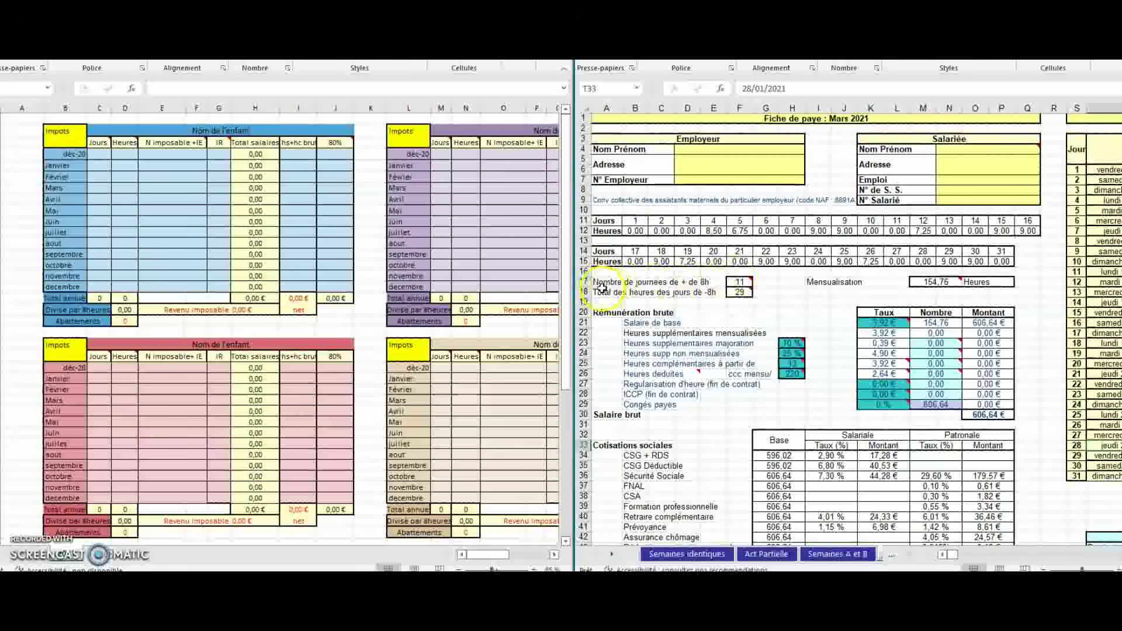
mouse_move(740, 293)
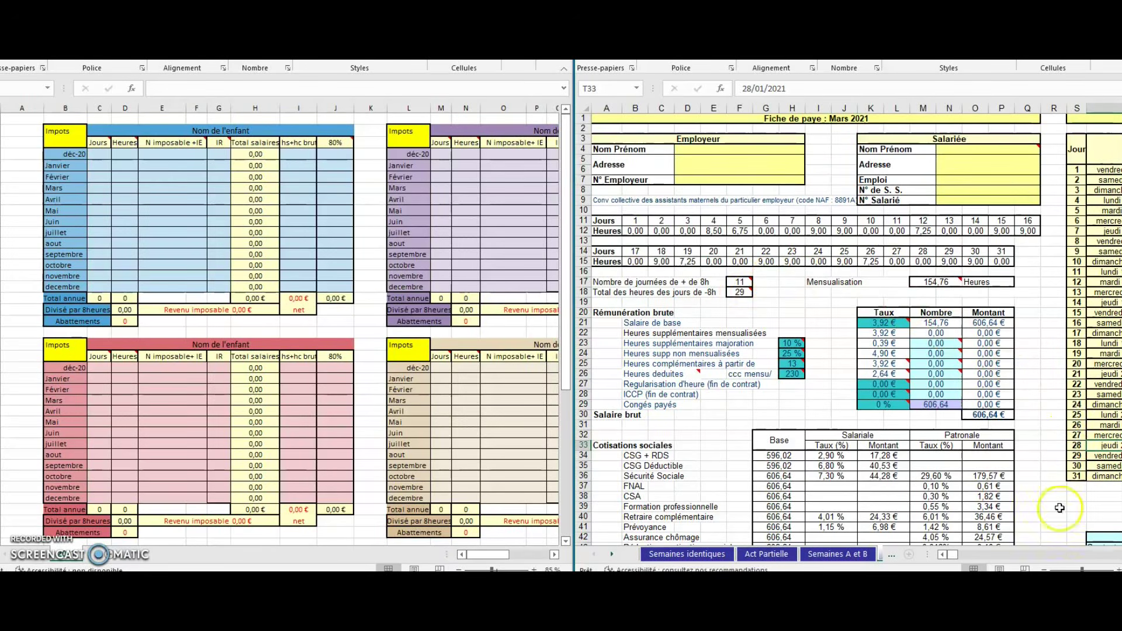
drag(959, 555, 943, 558)
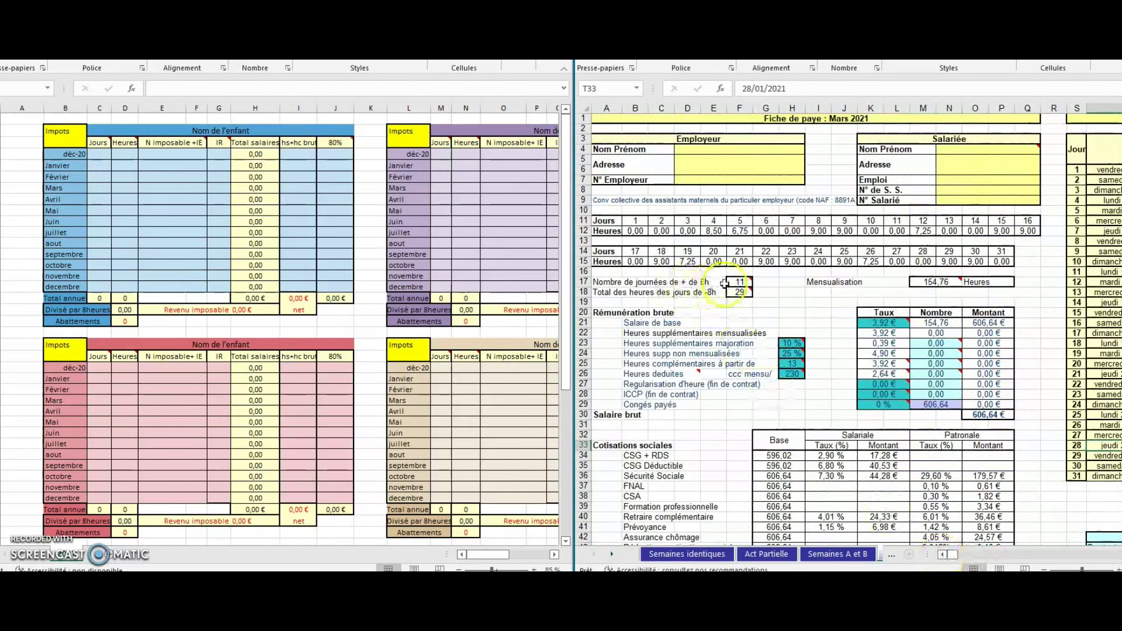
mouse_move(746, 283)
click(101, 165)
text(11)
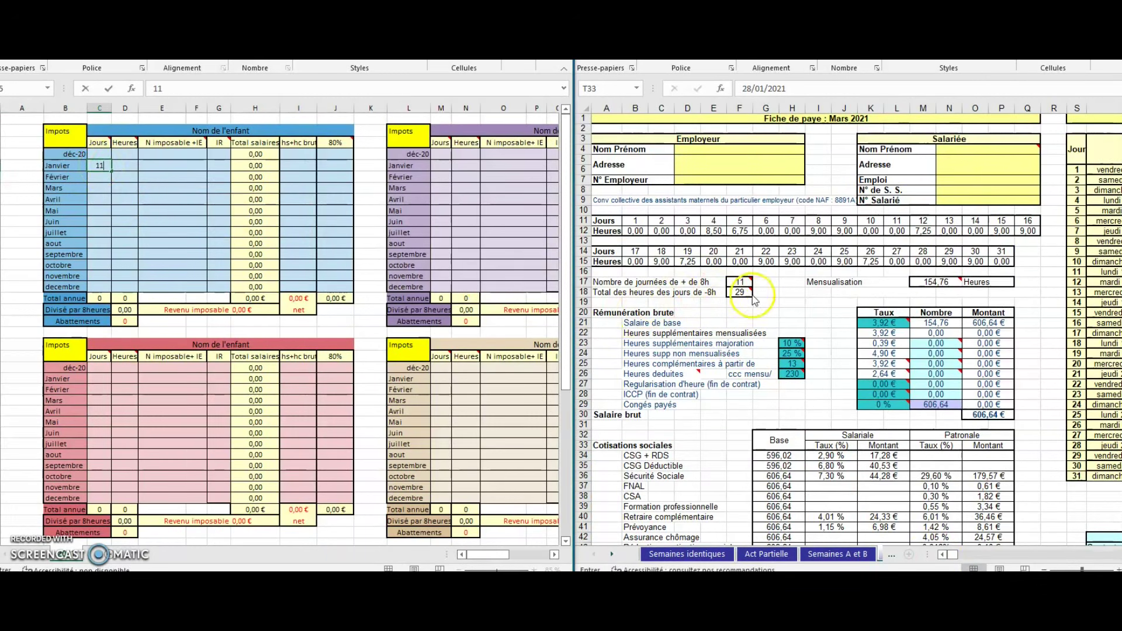
click(120, 167)
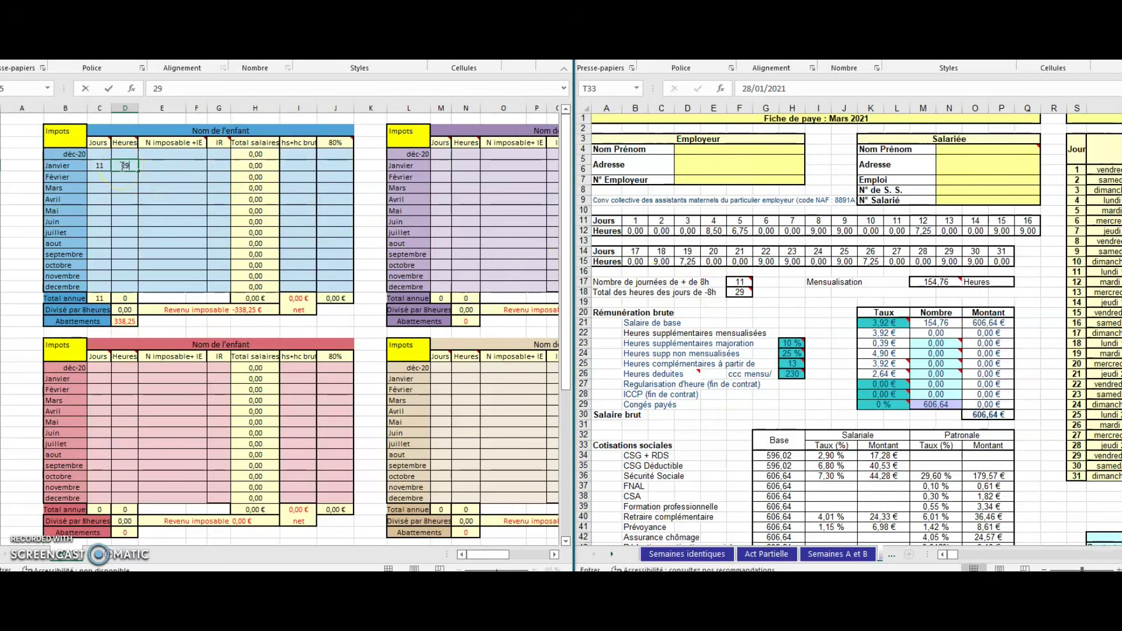
text(29)
click(835, 244)
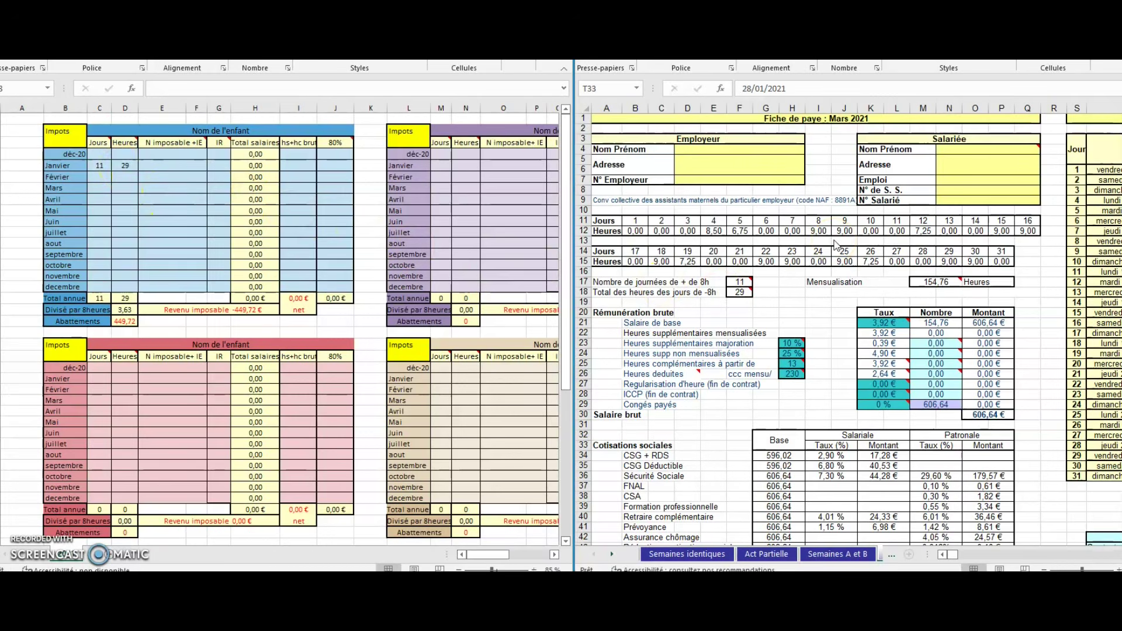
In the 2019 tax sheet's first table, enter 14 days for January and a formula totalling 25,5 hours for the days under 8 hours
drag(952, 555, 963, 556)
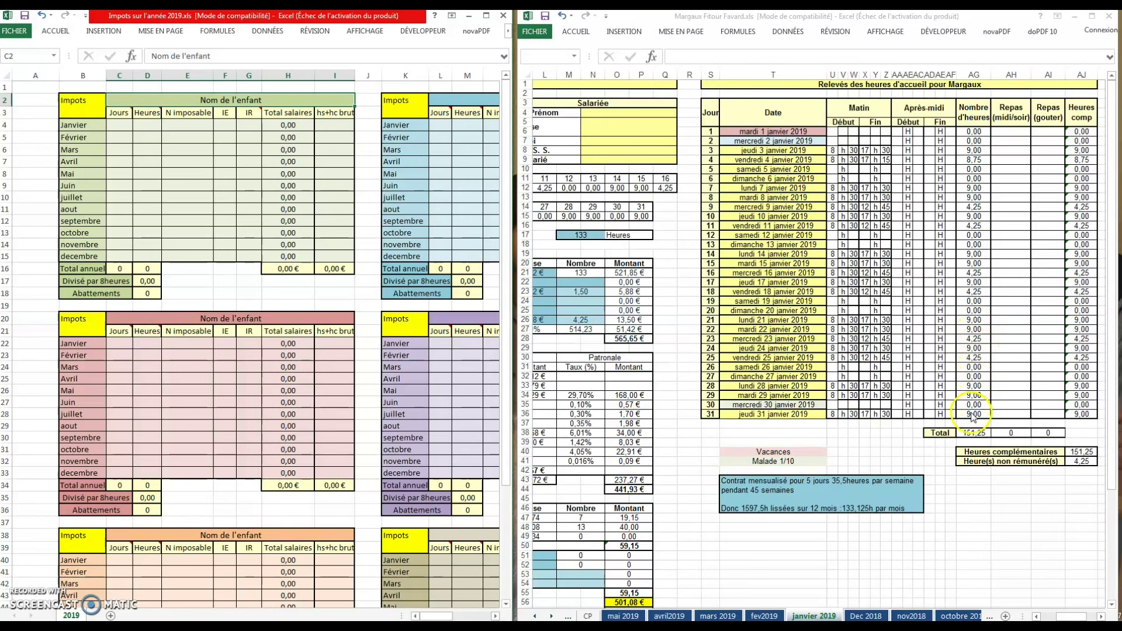
click(127, 131)
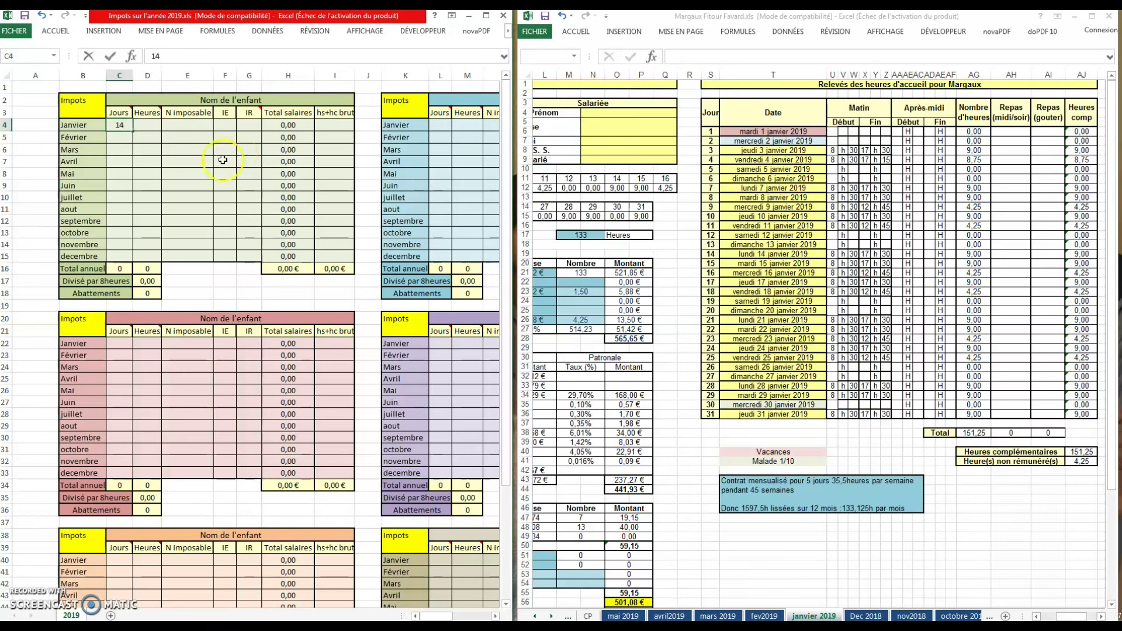
click(255, 291)
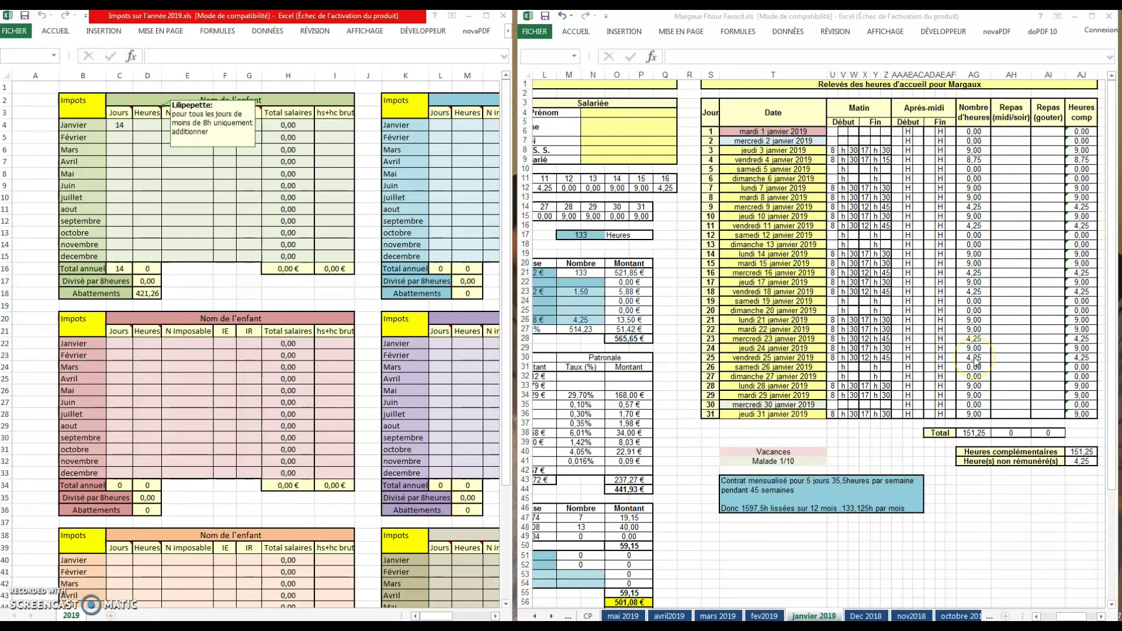
click(146, 126)
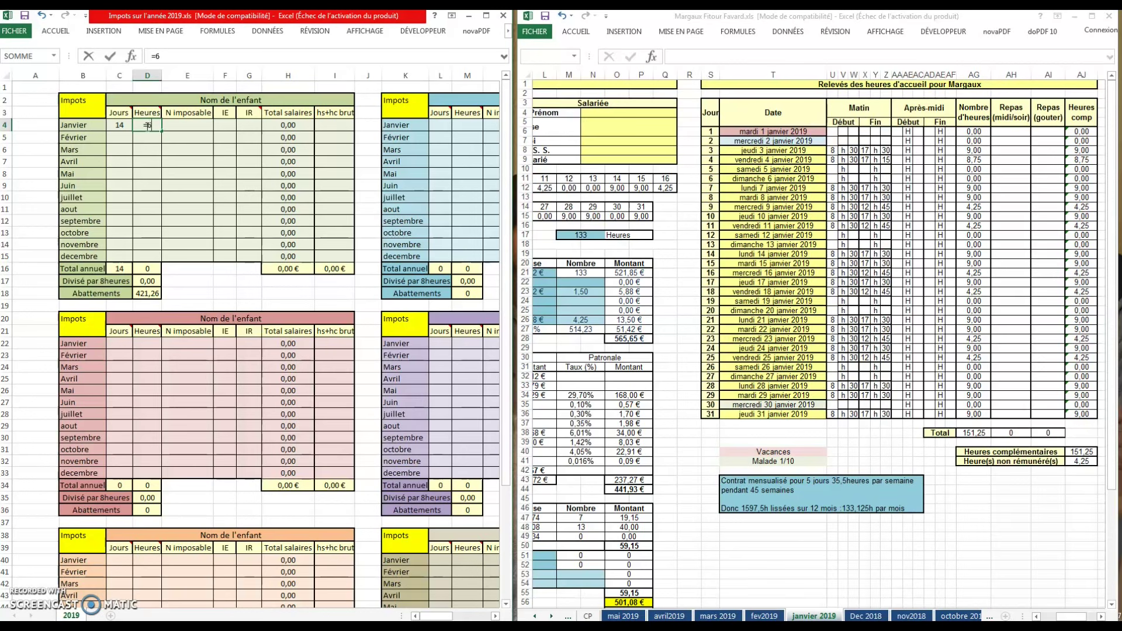
key(Return)
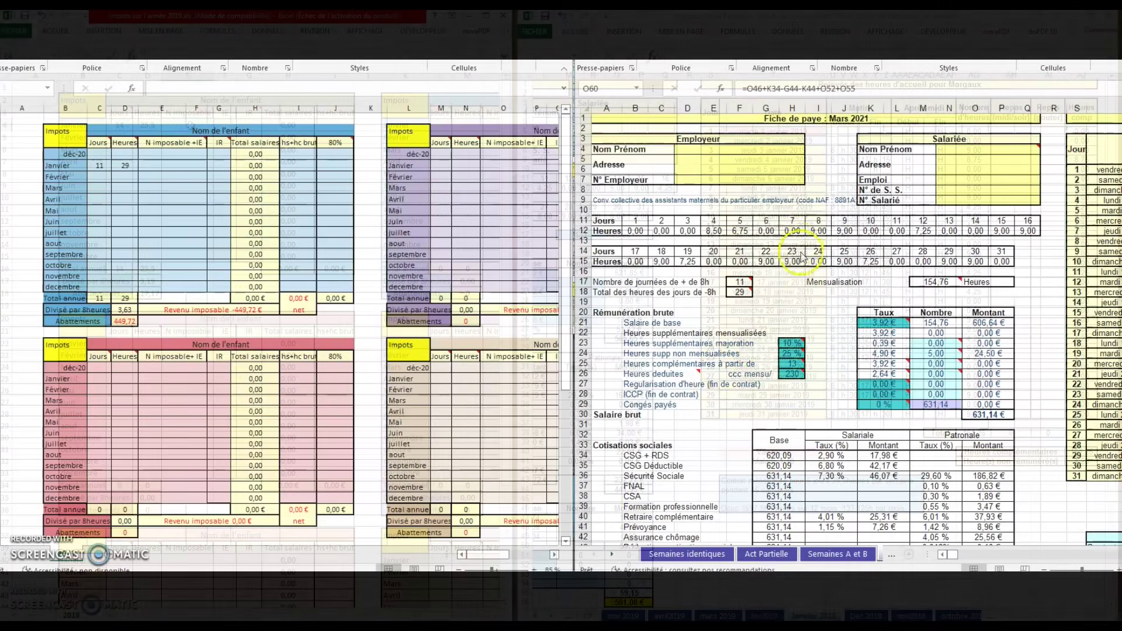
Review the payslip's net amounts and hours record, and enter 45 as January's IR in the first child's table
scroll(1027, 362, down, 7)
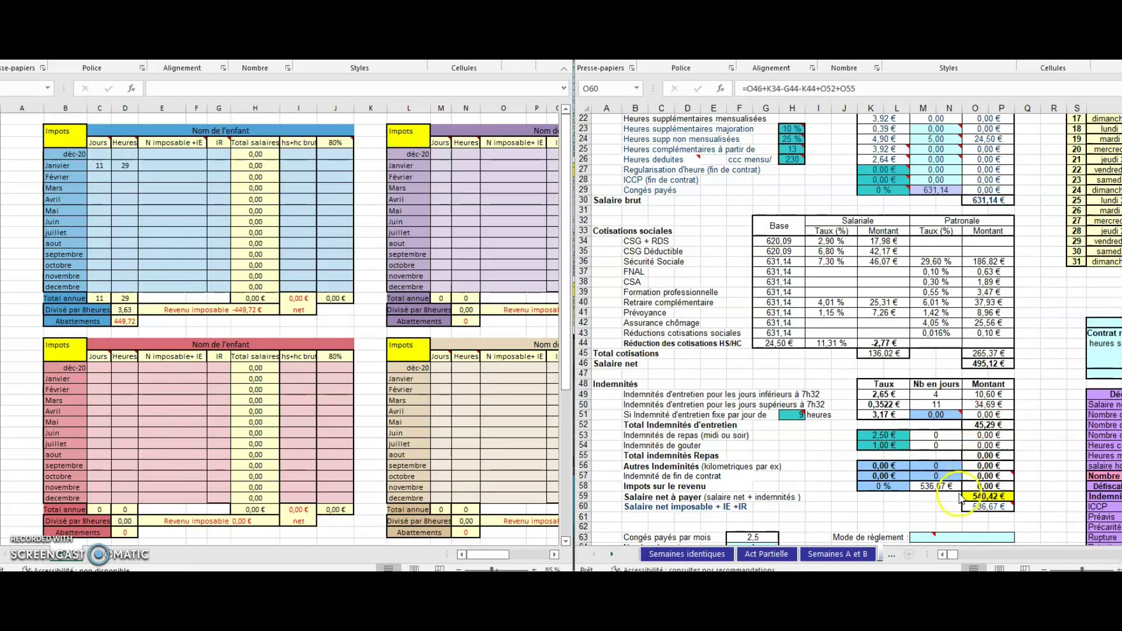
click(955, 555)
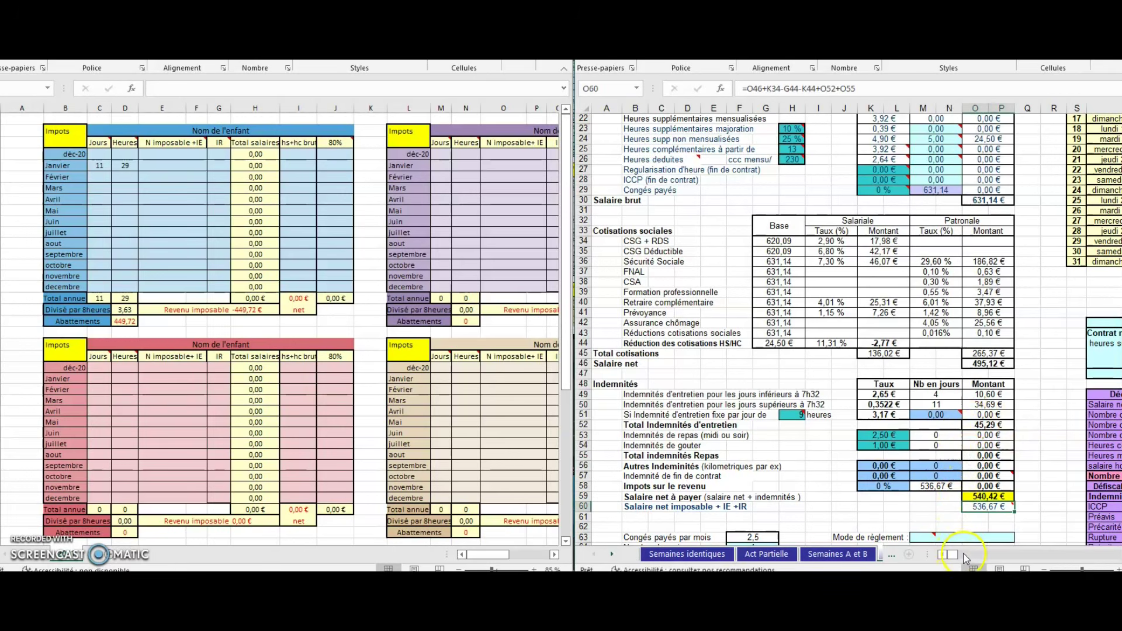
drag(955, 555, 966, 555)
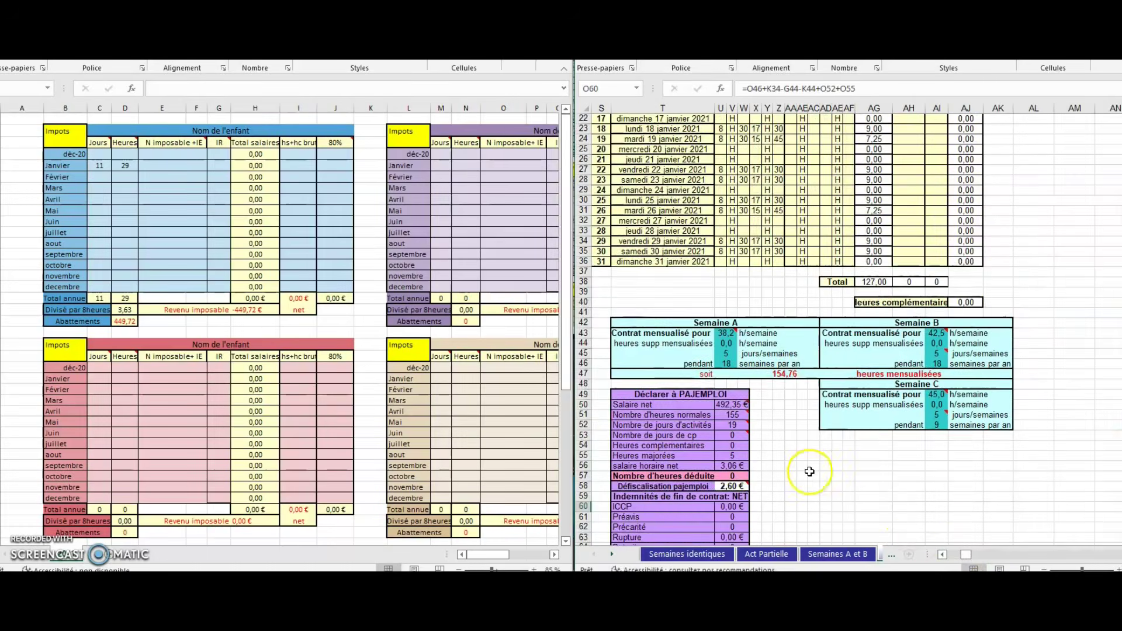
scroll(808, 471, up, 5)
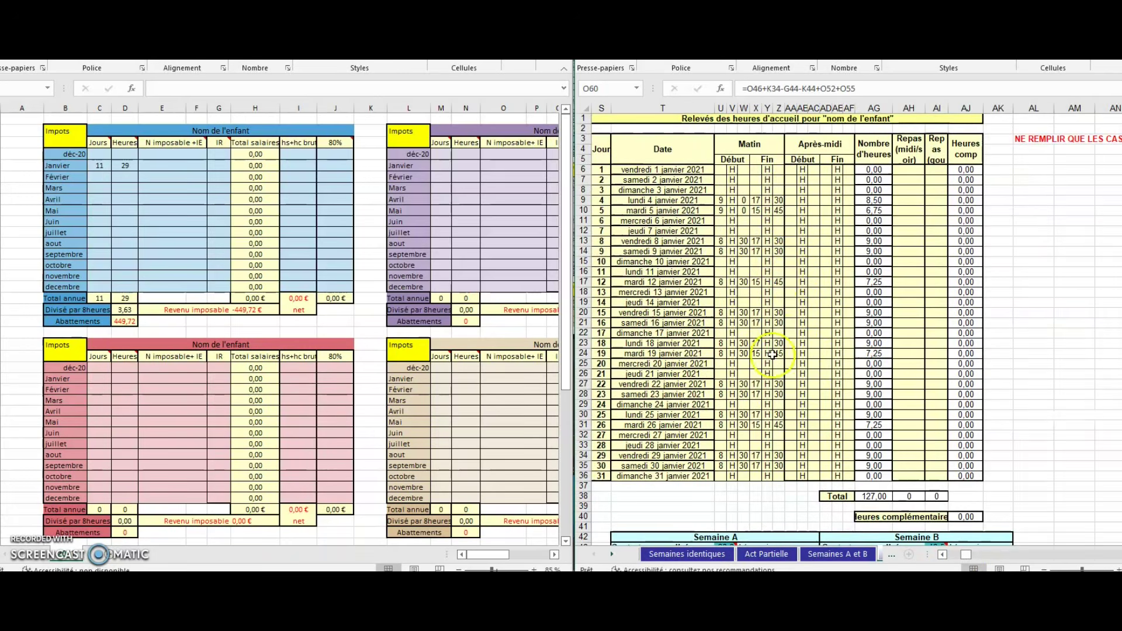
drag(965, 555, 952, 555)
click(216, 167)
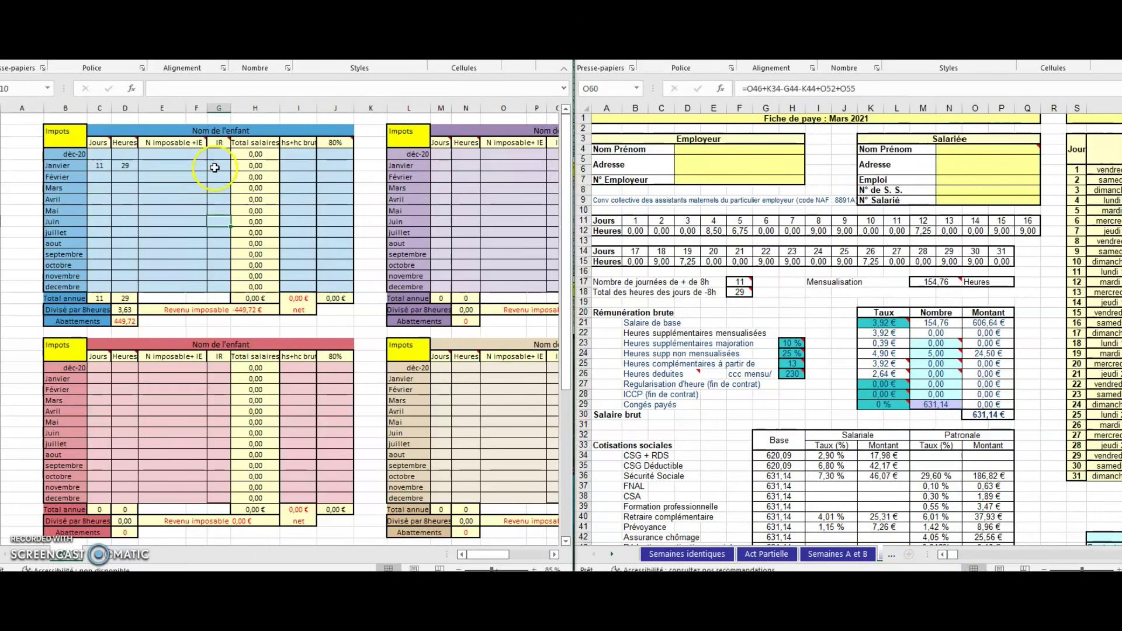
text(45)
key(Return)
click(742, 438)
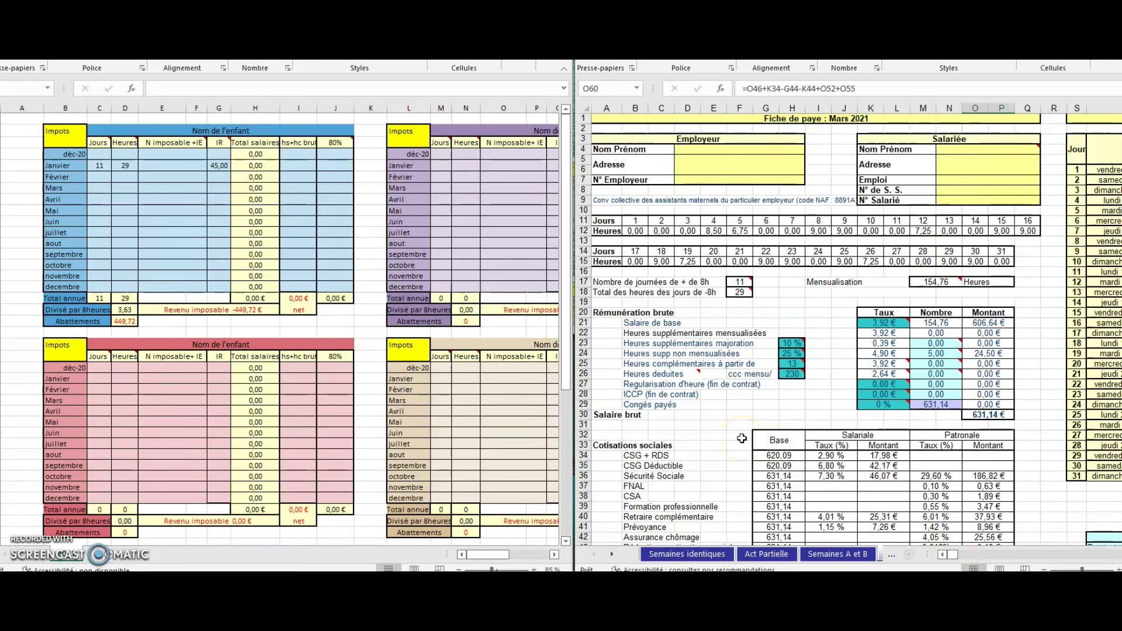
Enter the payslip's net taxable salary plus allowances, 536,67, as January's N imposable + IE in the first child's table
scroll(980, 500, down, 4)
scroll(980, 500, down, 4)
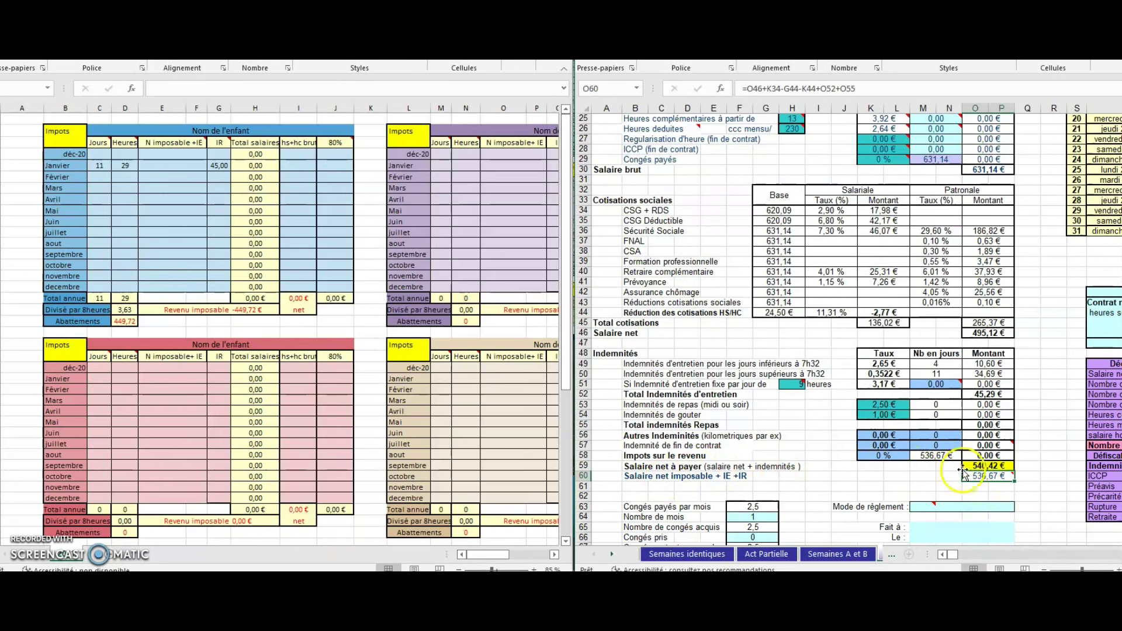
click(172, 166)
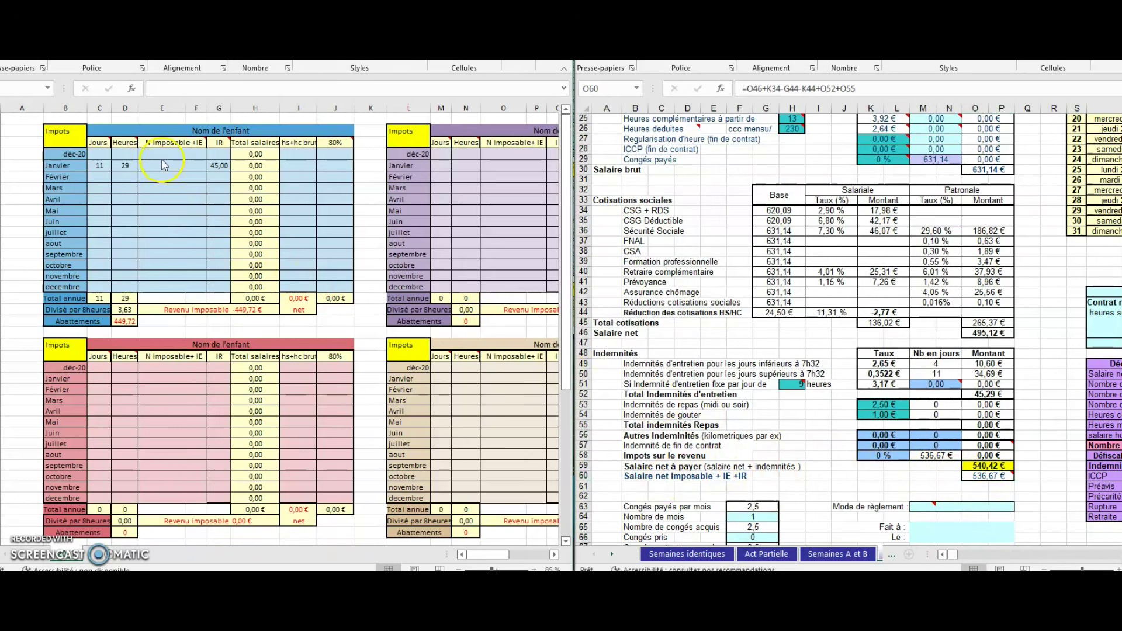
text(536,67)
click(874, 427)
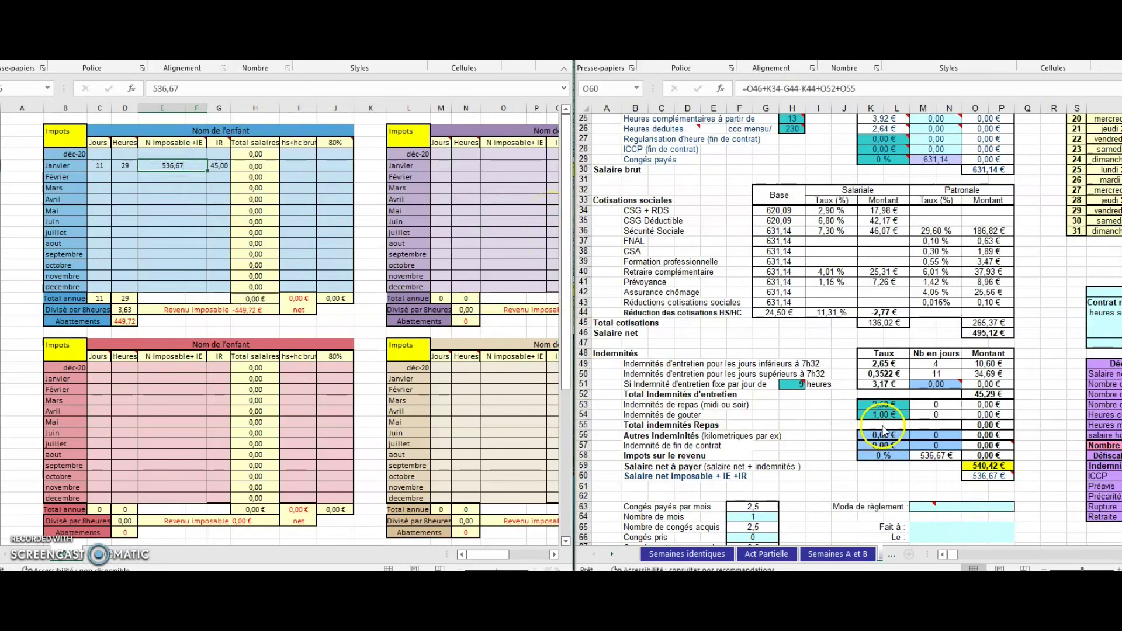
Check the payslip's overtime and complementary hours lines and fill in January's hs+hc brut cell in the 2019 tax sheet
scroll(881, 427, up, 3)
scroll(882, 426, up, 1)
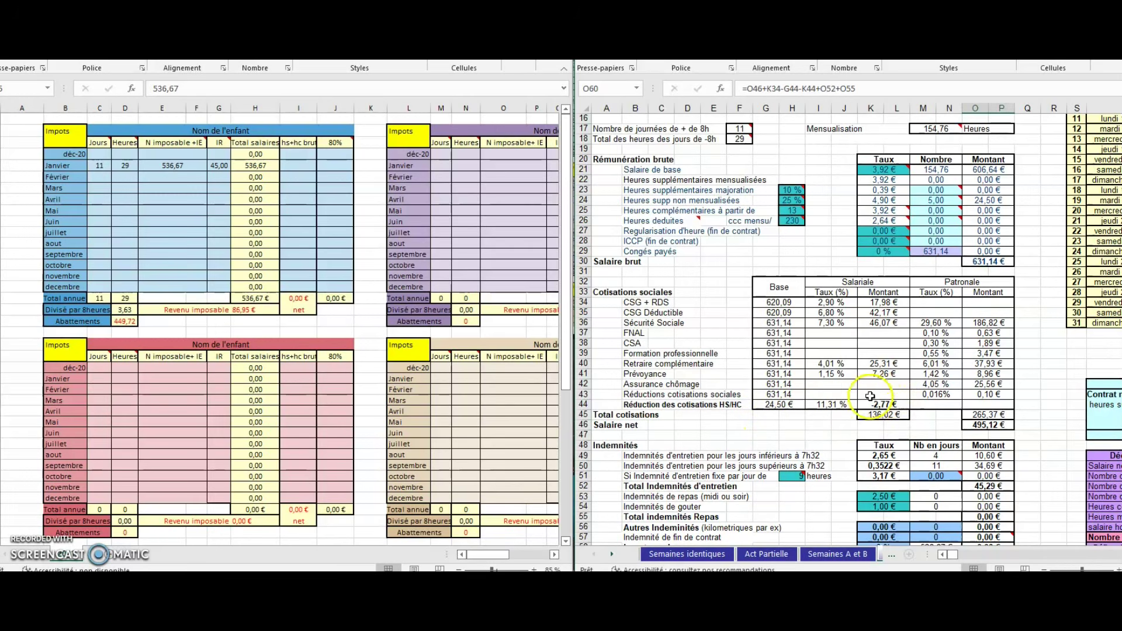
scroll(869, 404, down, 2)
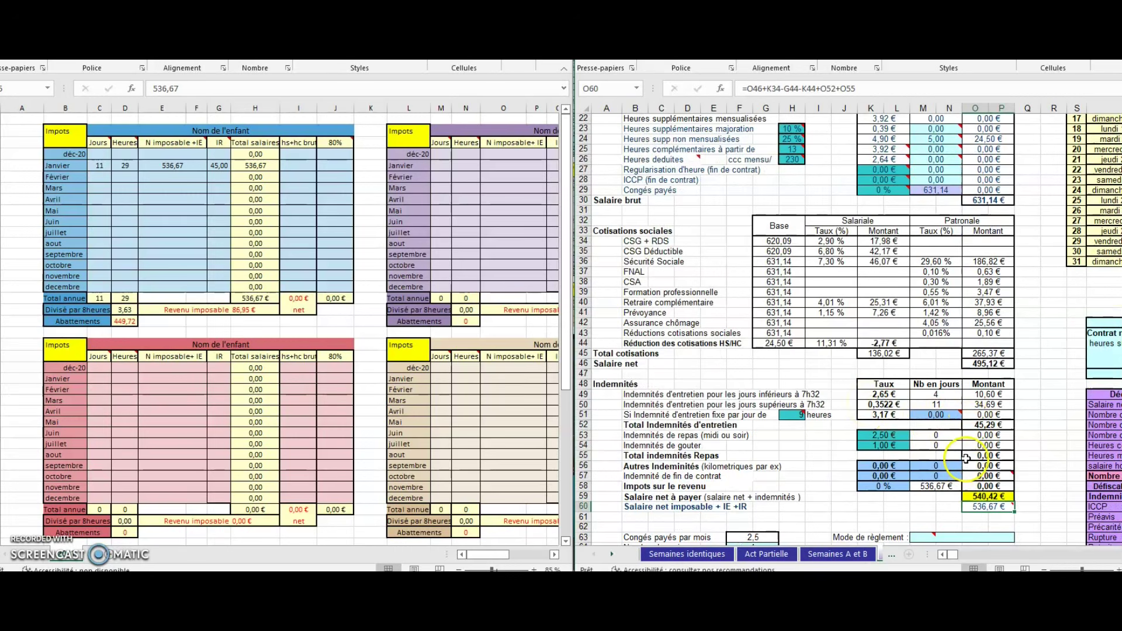
scroll(895, 507, down, 1)
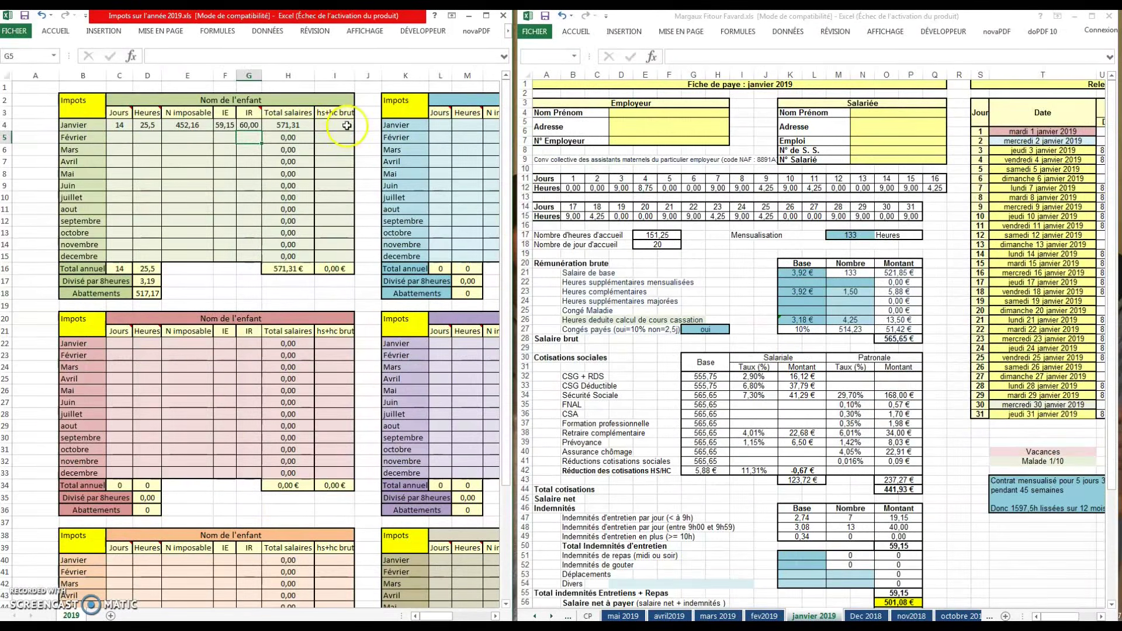
click(344, 128)
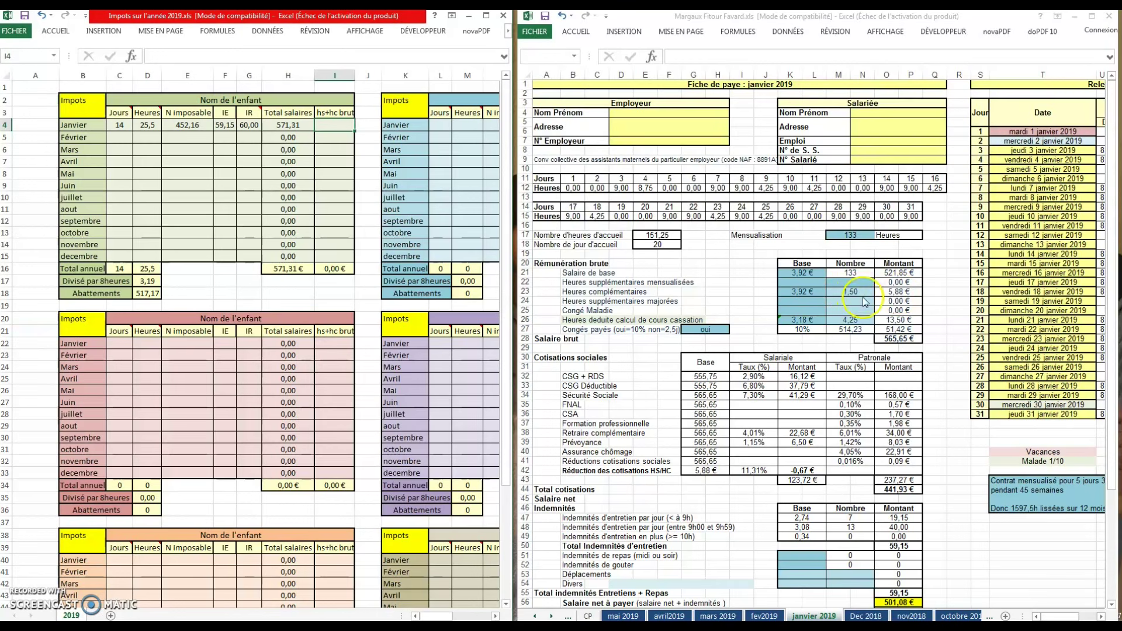
key(Return)
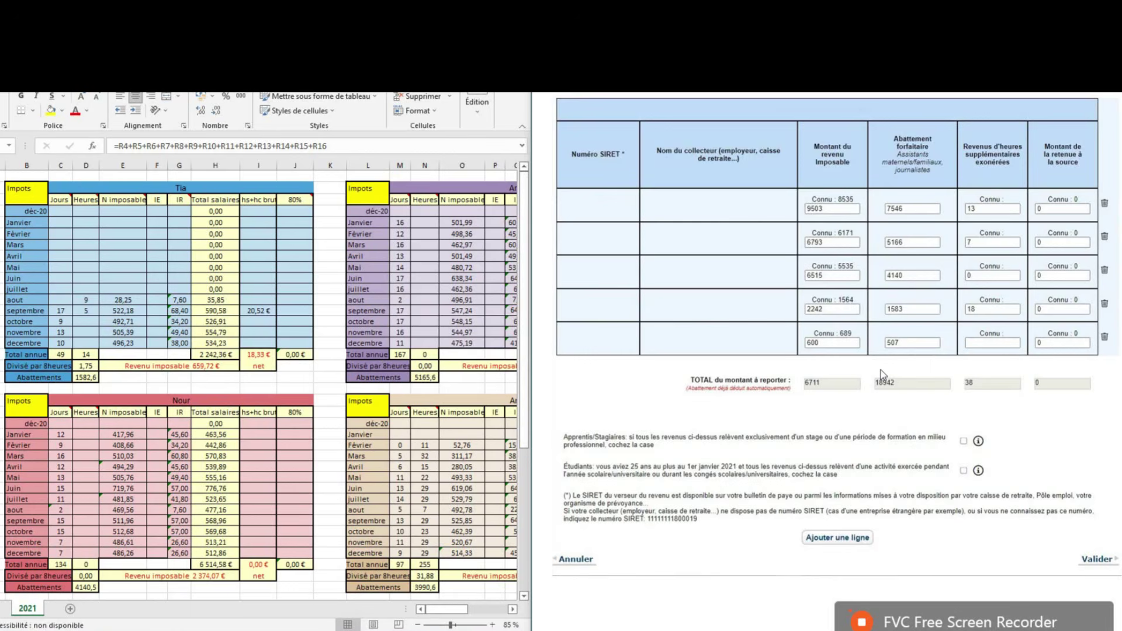
Compare the 2021 sheet's children's tables and tax-box summary with the amounts in the online income declaration
drag(457, 610, 492, 610)
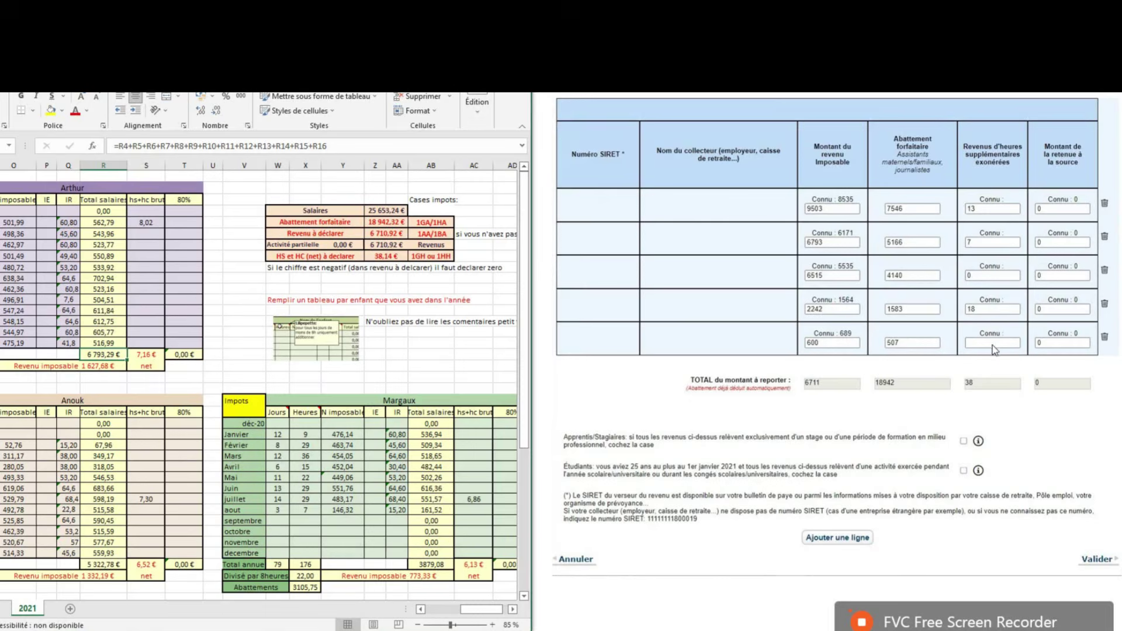
drag(483, 612, 446, 613)
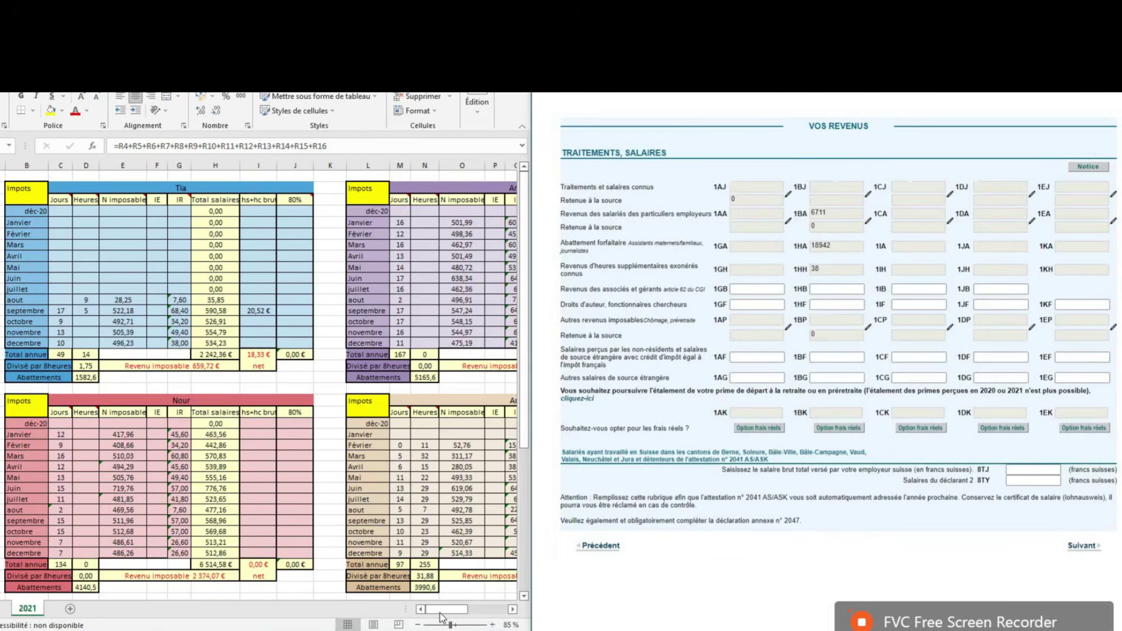
drag(441, 618, 509, 619)
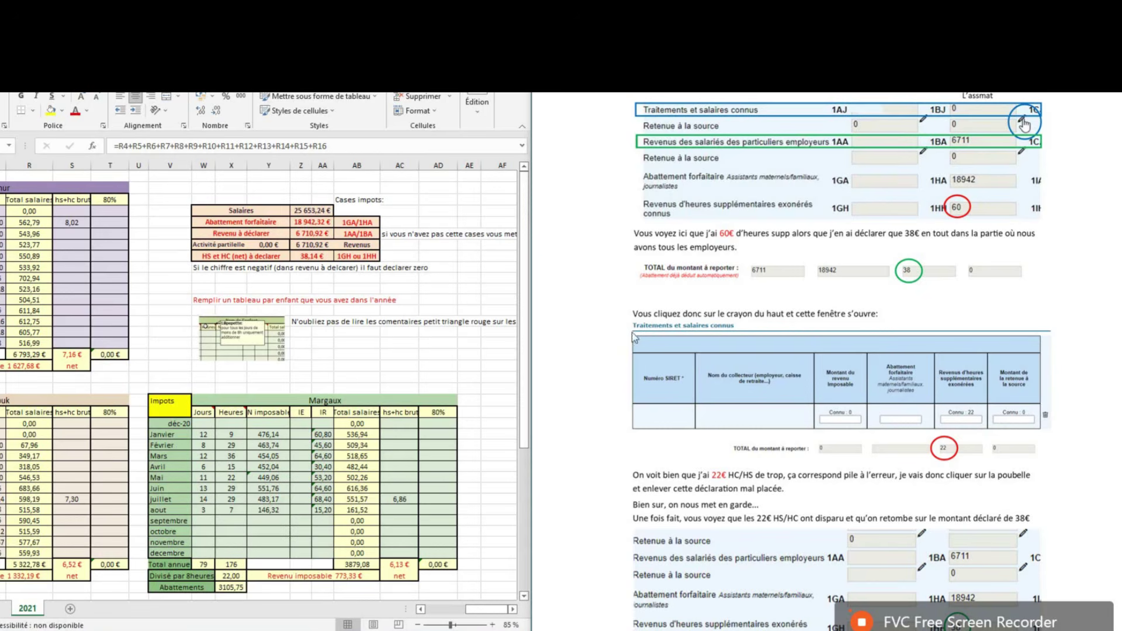
click(548, 332)
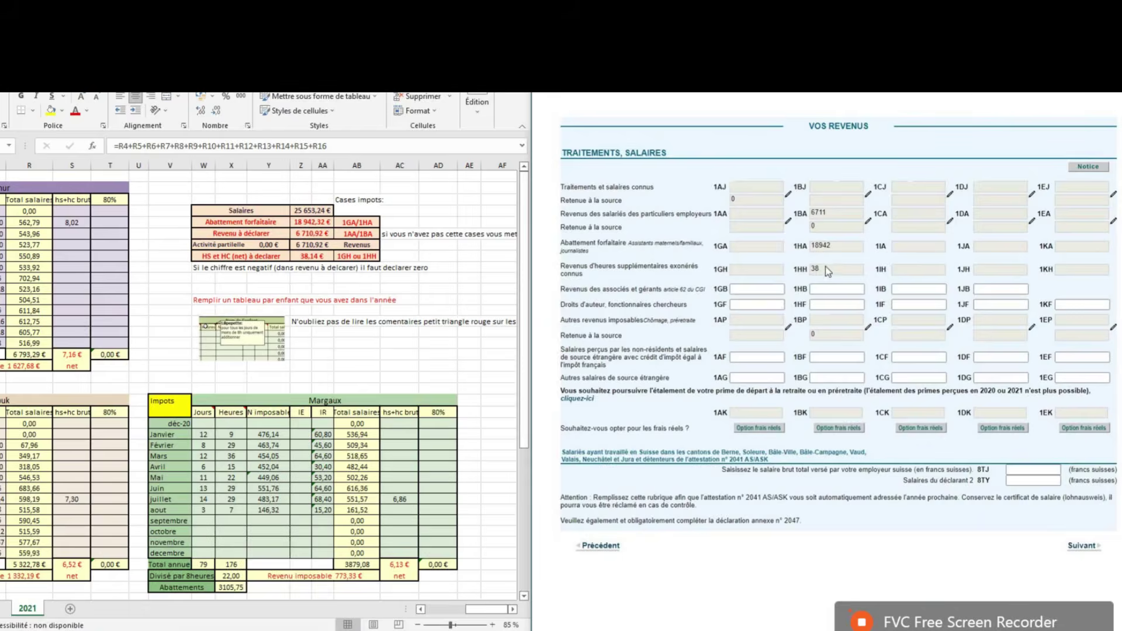